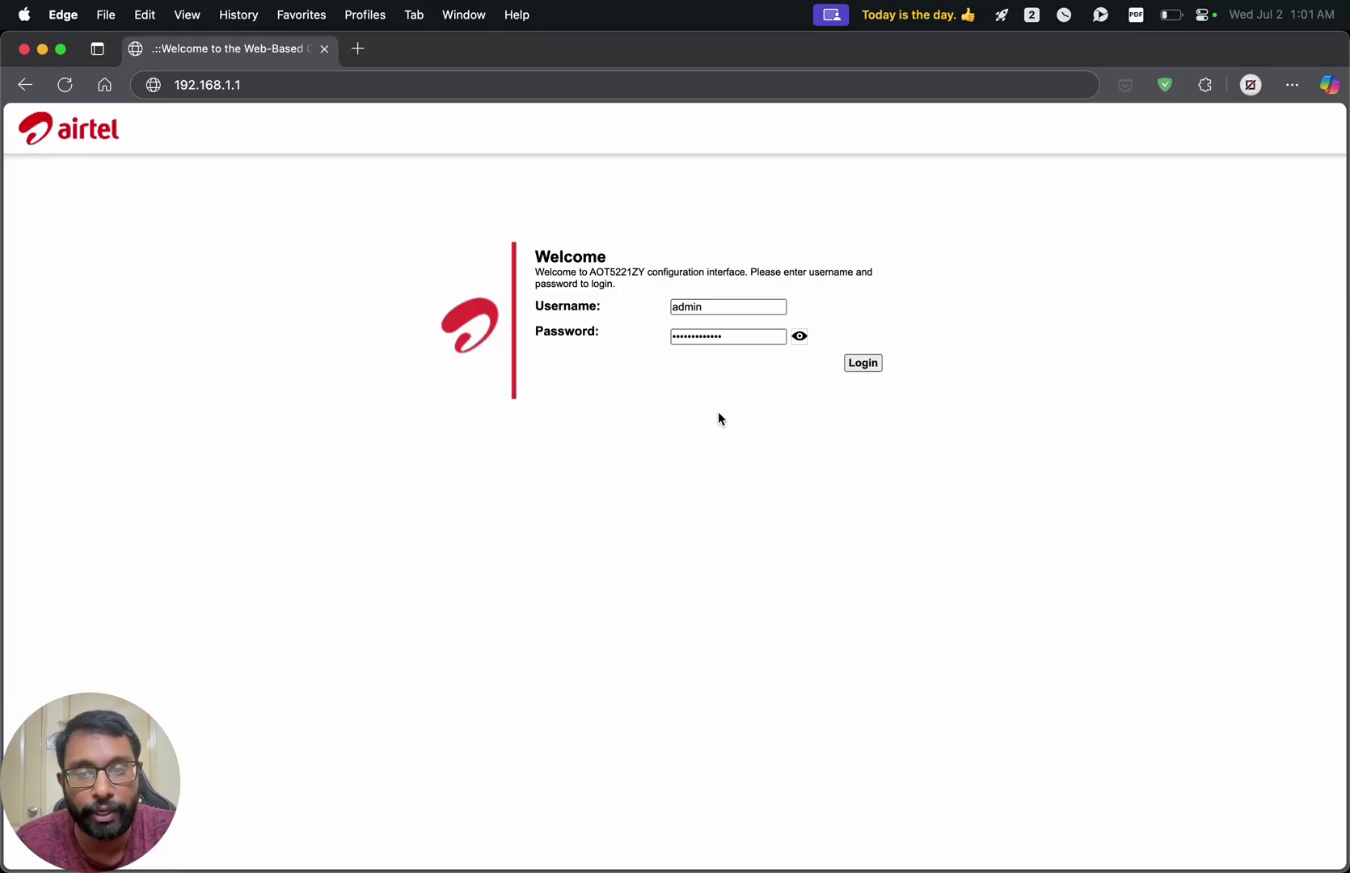
Step: Log in to the Airtel router's configuration page
left_click(862, 363)
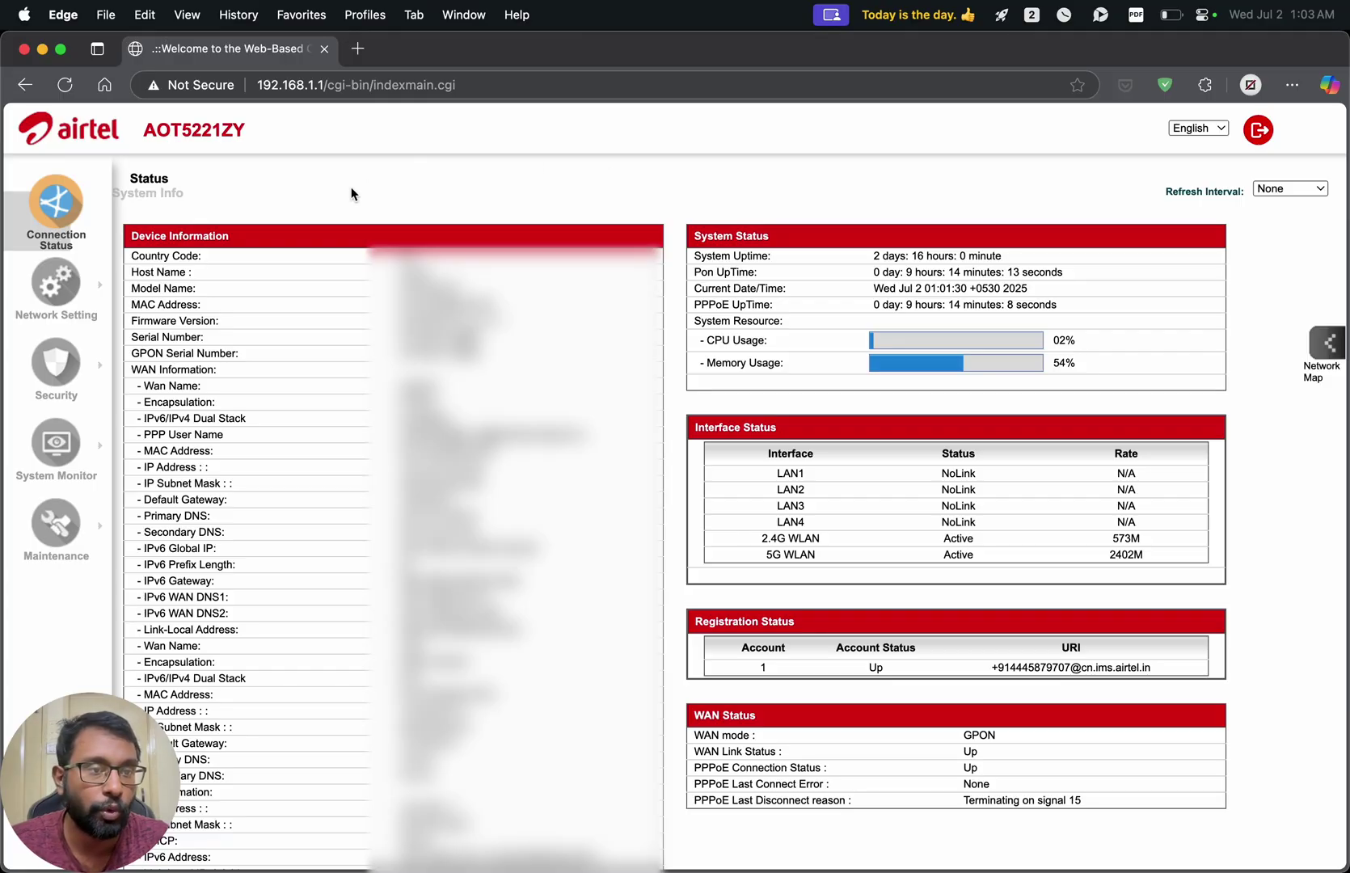
mouse_move(56, 285)
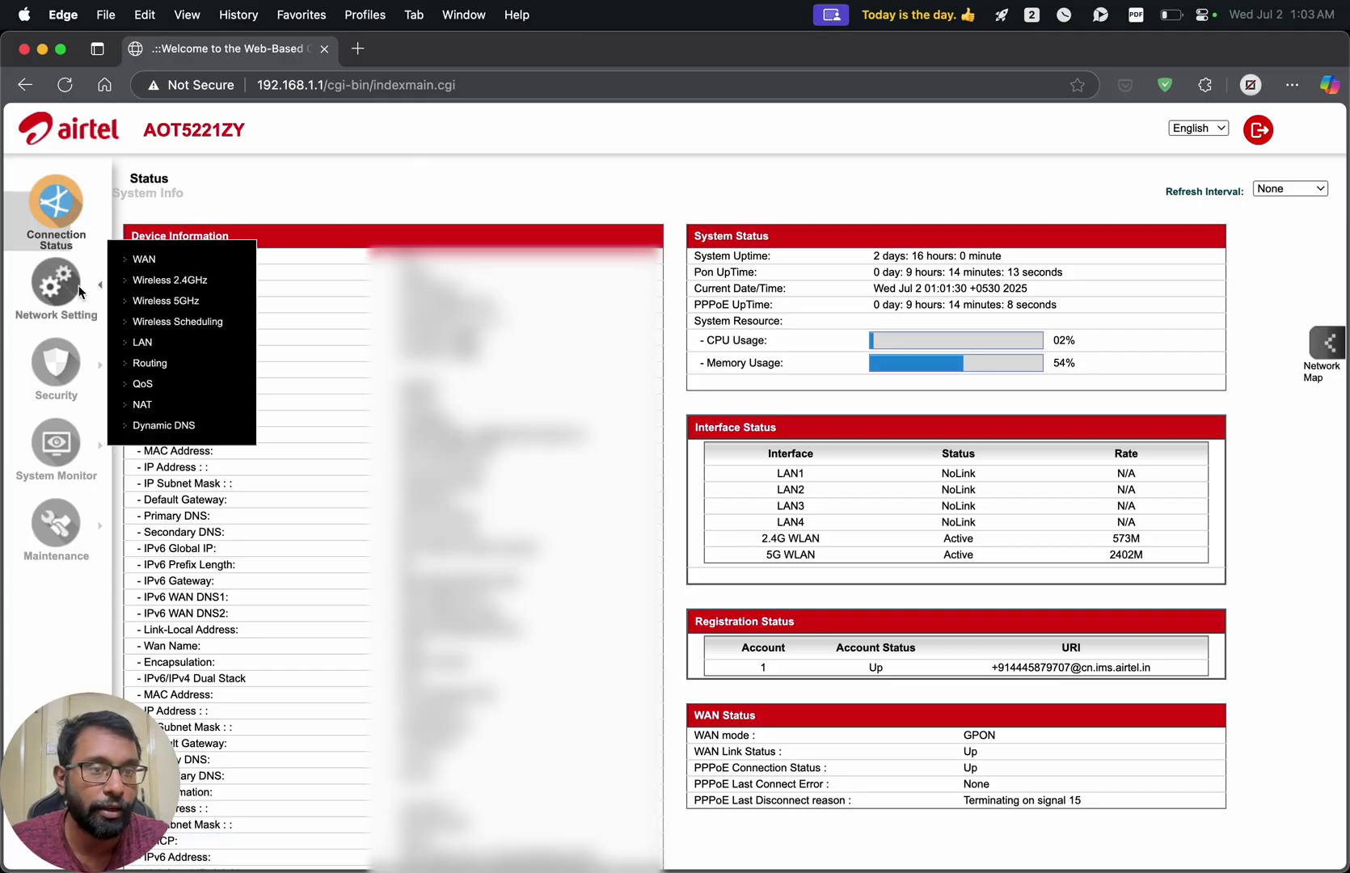
Step: Change the Wireless 2.4GHz SSID from 'DeviceBAR' to 'DeviceBAR 2.4Ghz'
left_click(223, 283)
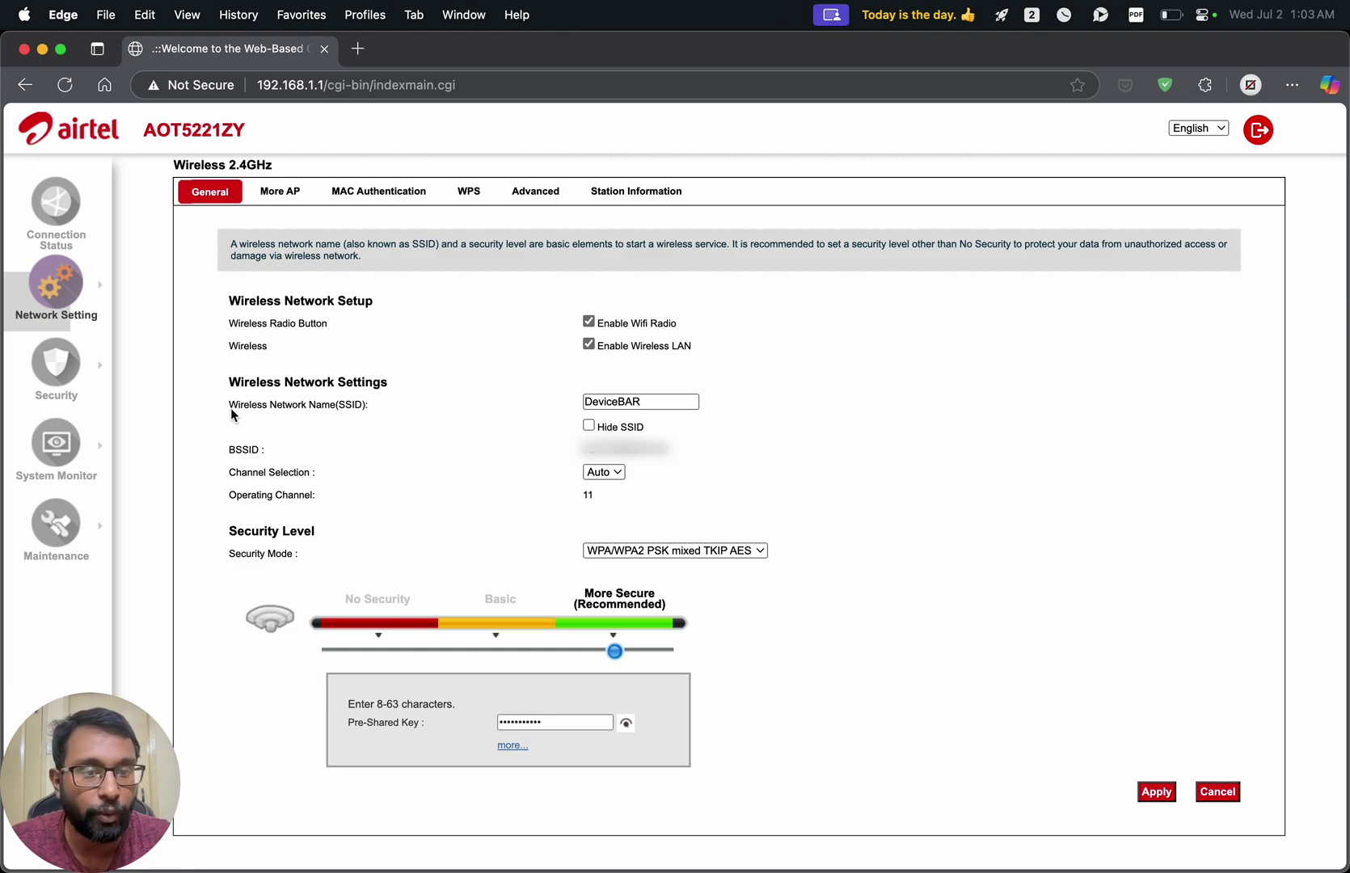
left_click(651, 401)
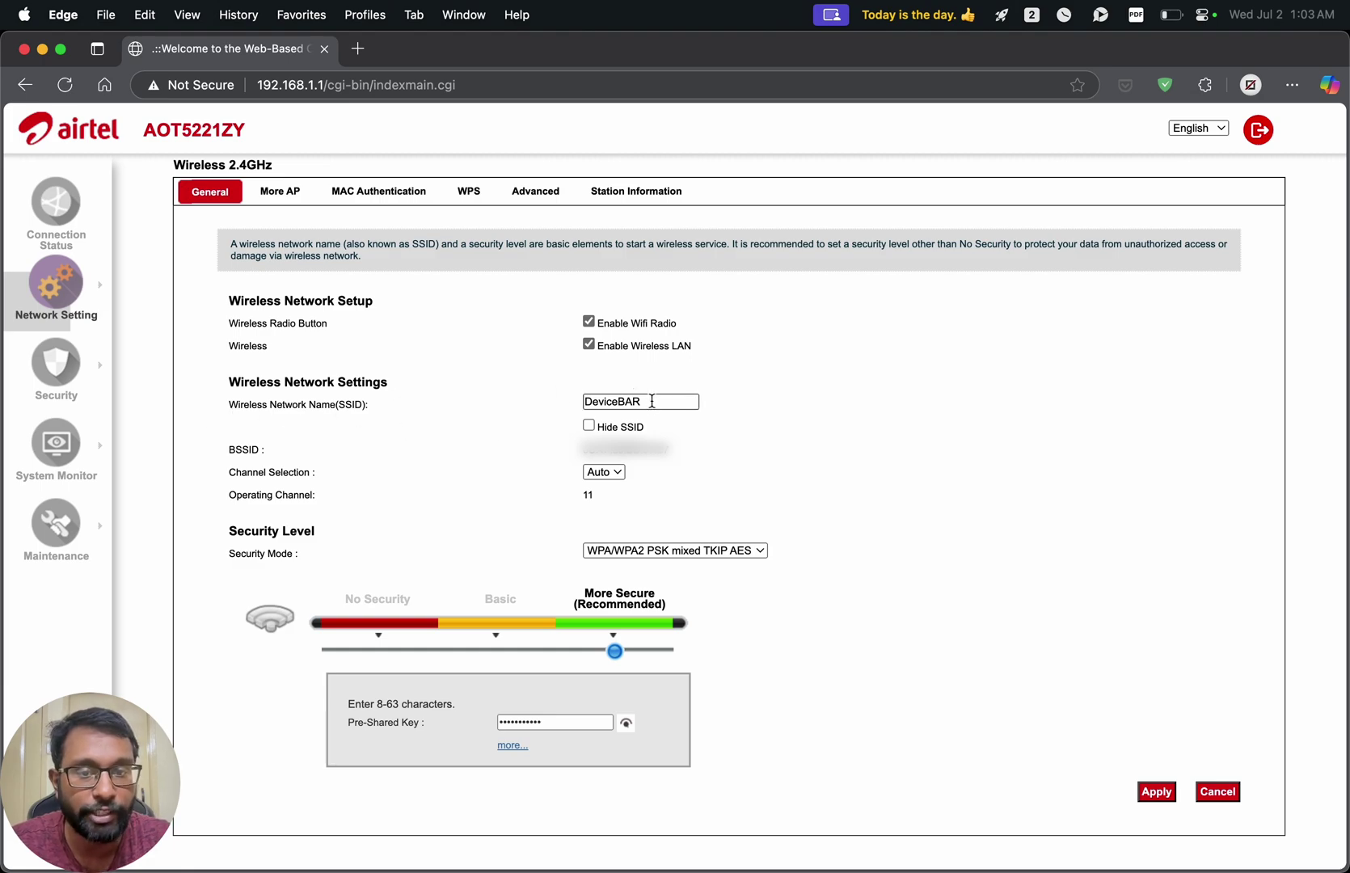
left_click(653, 402)
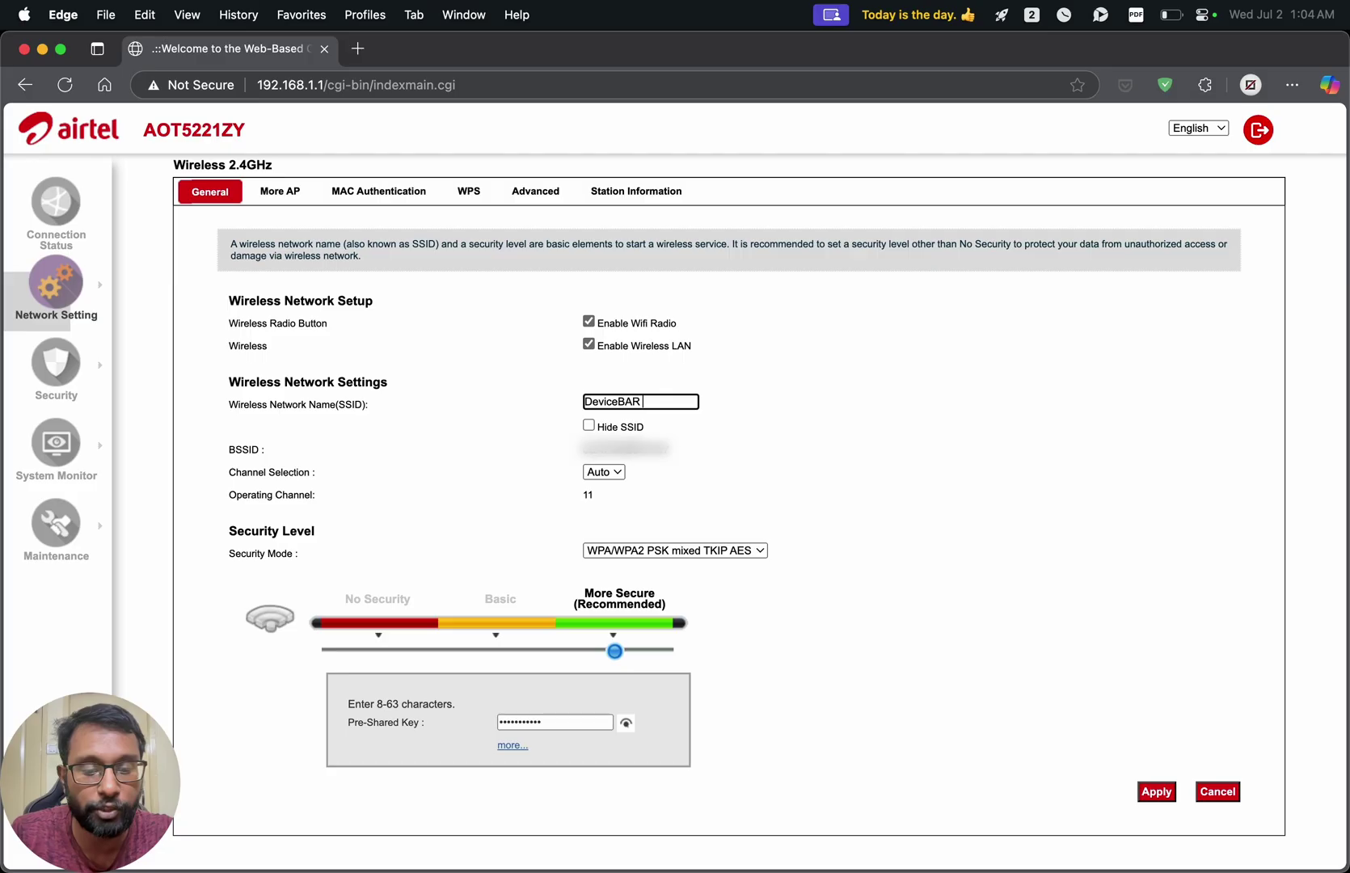
type("2.4Ghz")
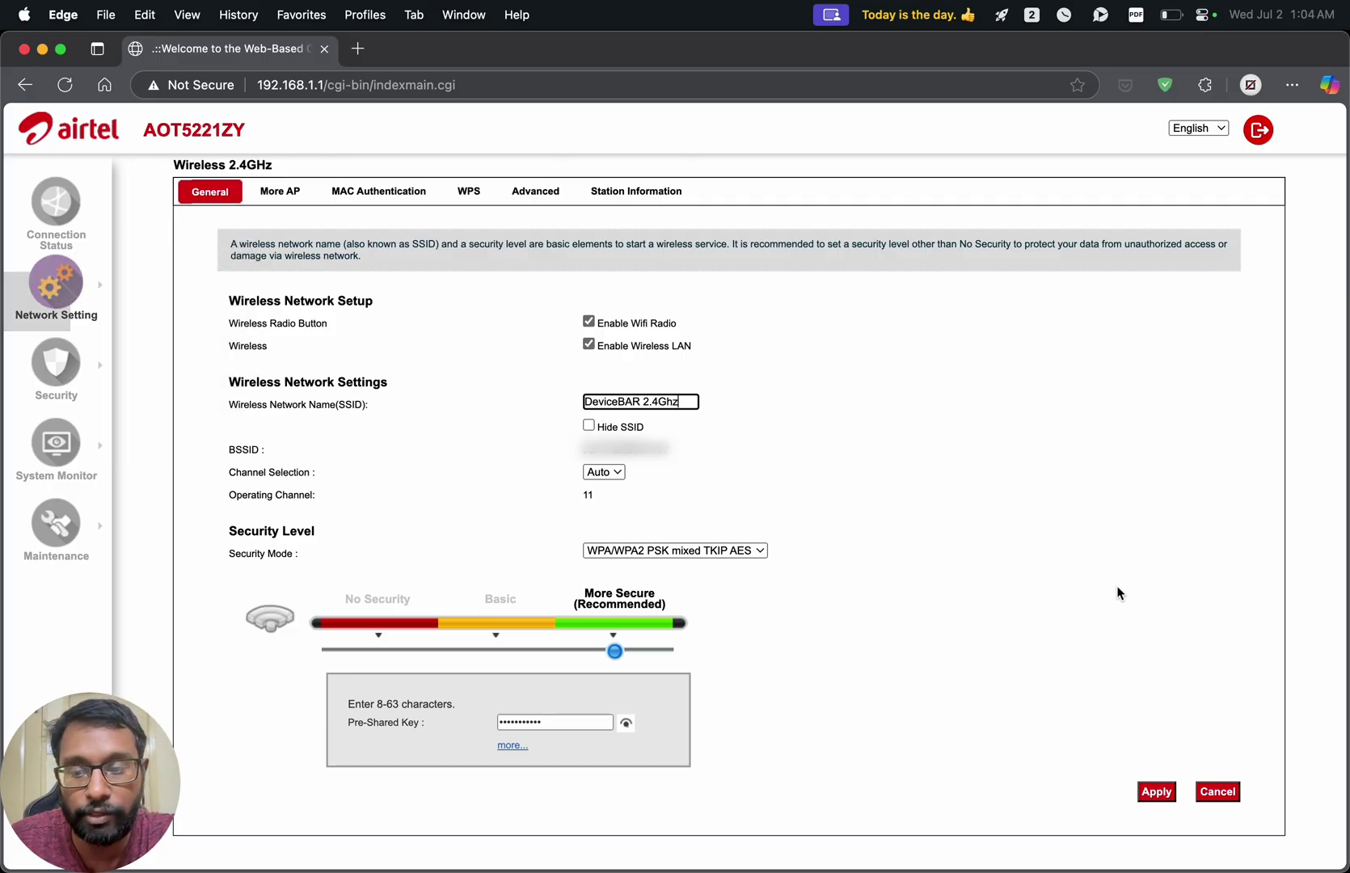
Step: Apply the 2.4GHz name change, accepting the password-length and disconnection warnings
left_click(1155, 794)
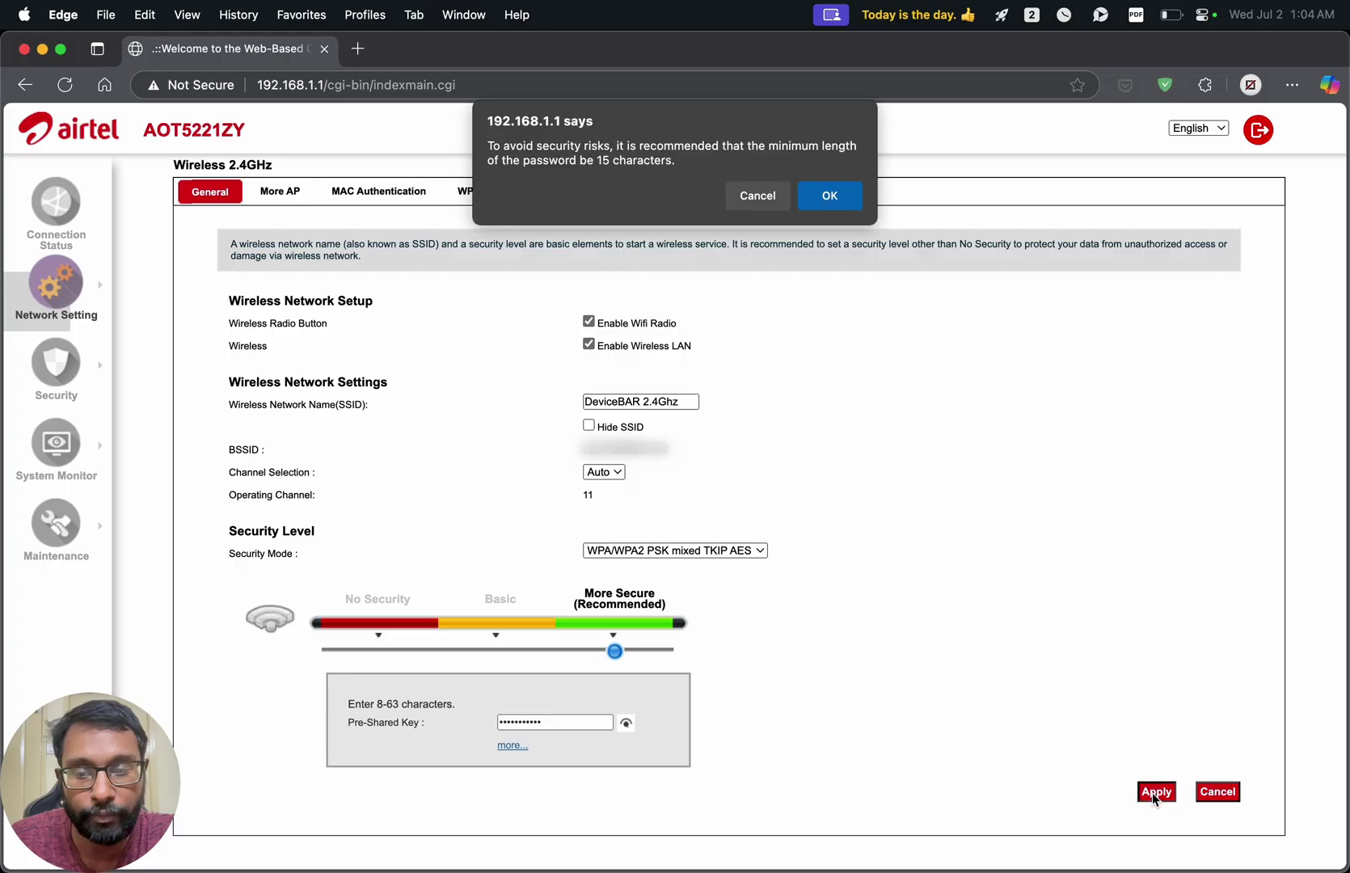
left_click(832, 196)
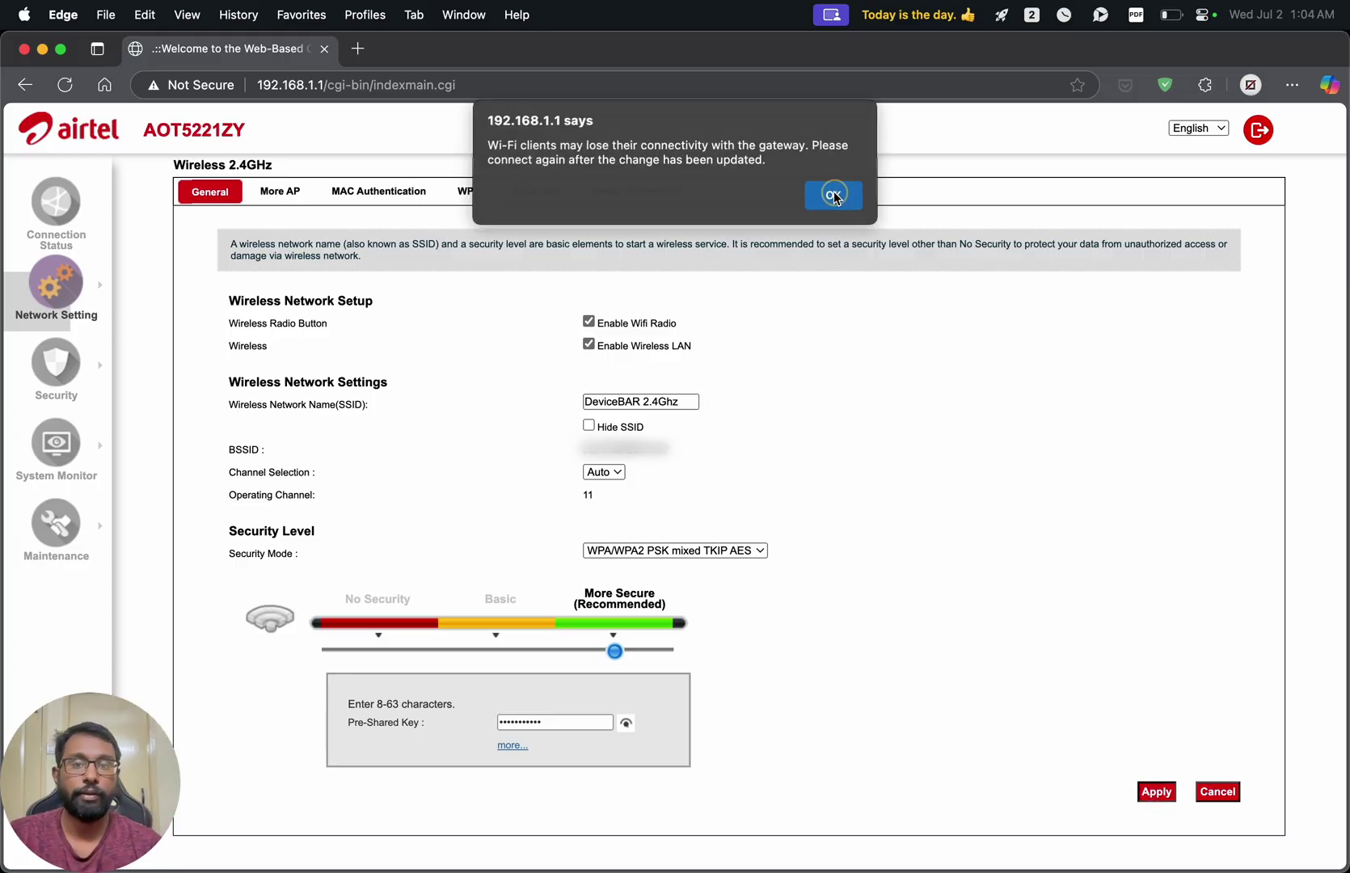
left_click(834, 195)
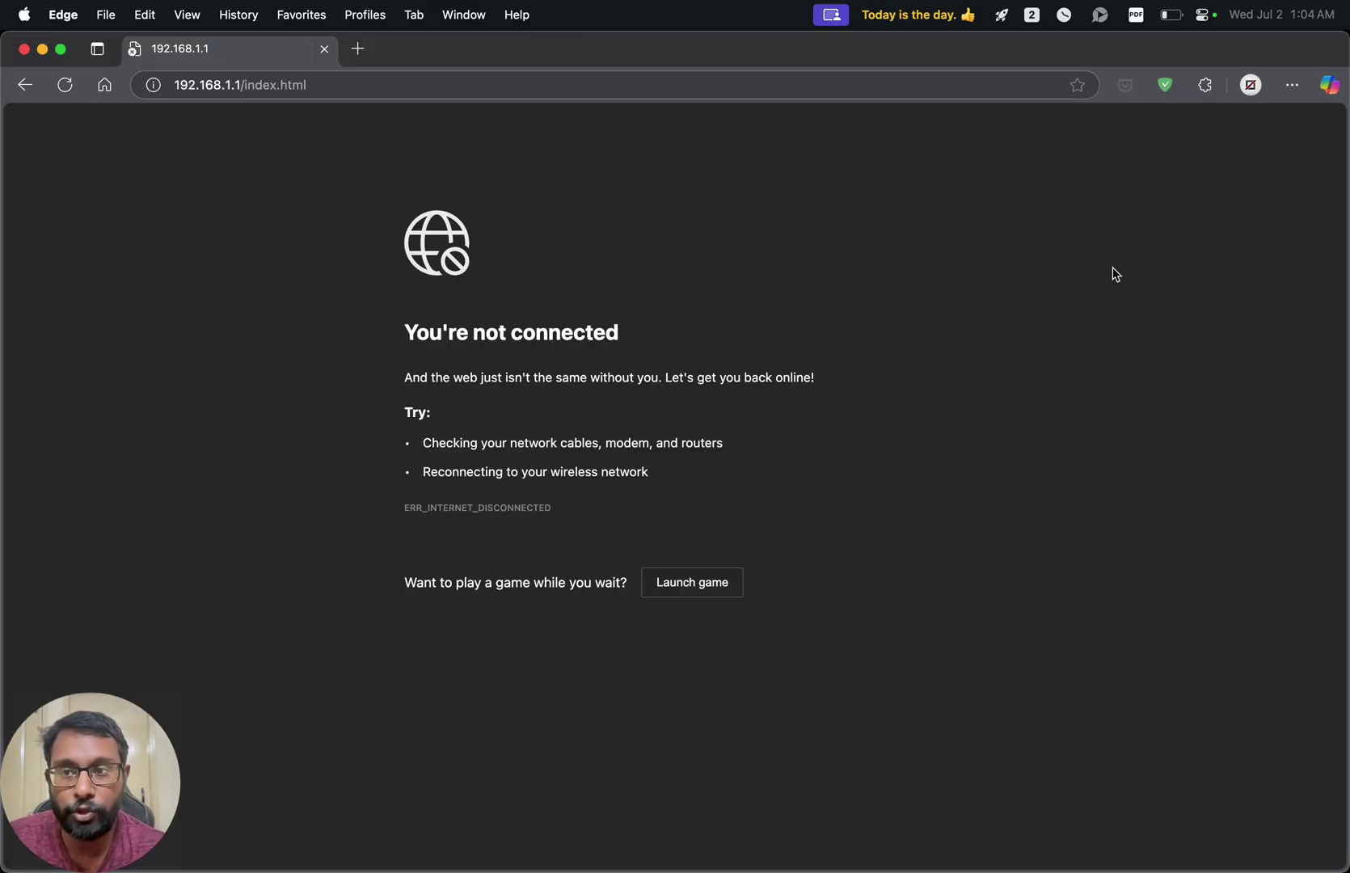
Step: Join 'DeviceBAR 2.4Ghz' from Control Center's Other Networks with the password, then confirm it's connected
left_click(1205, 15)
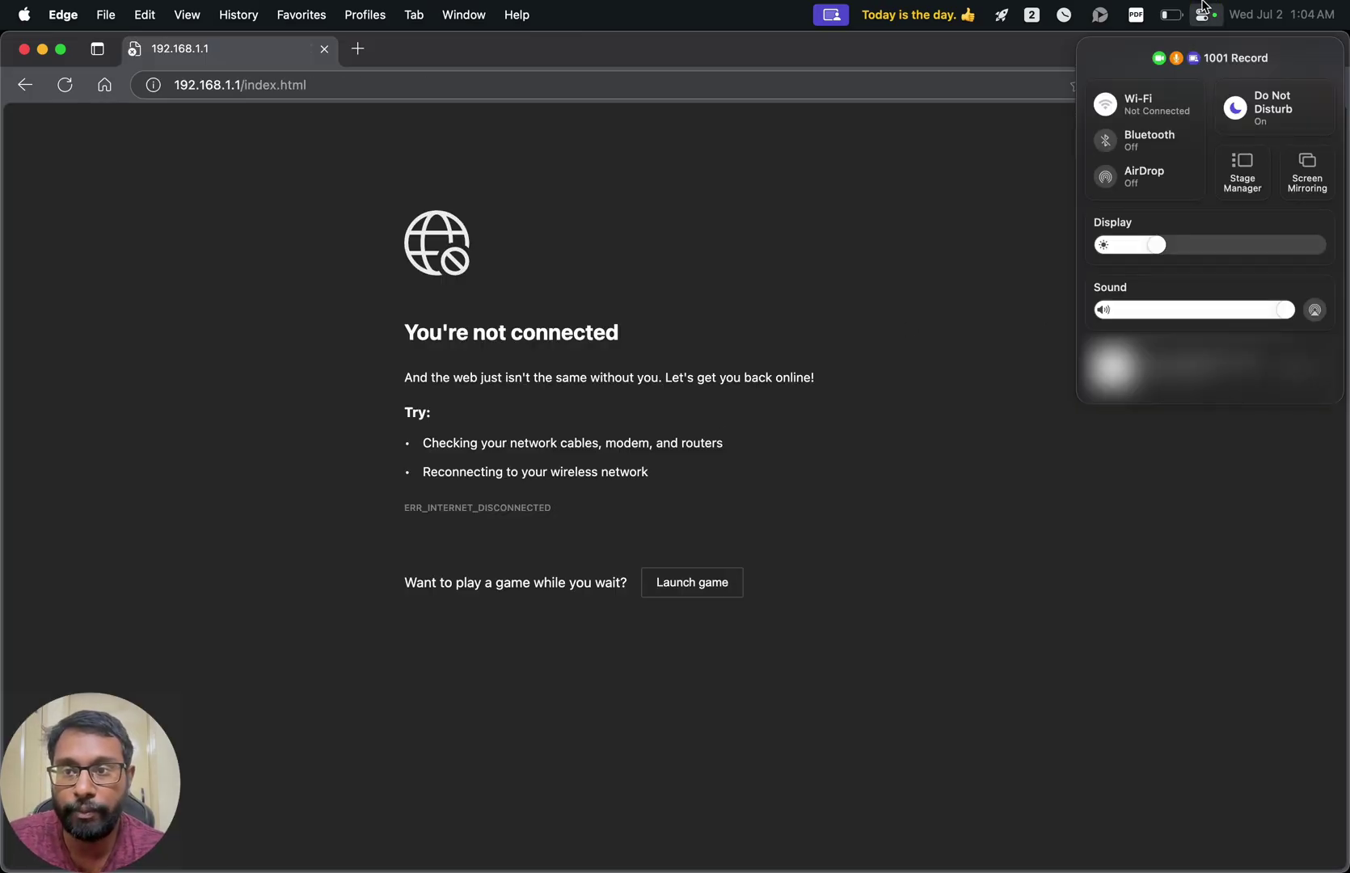
left_click(1188, 106)
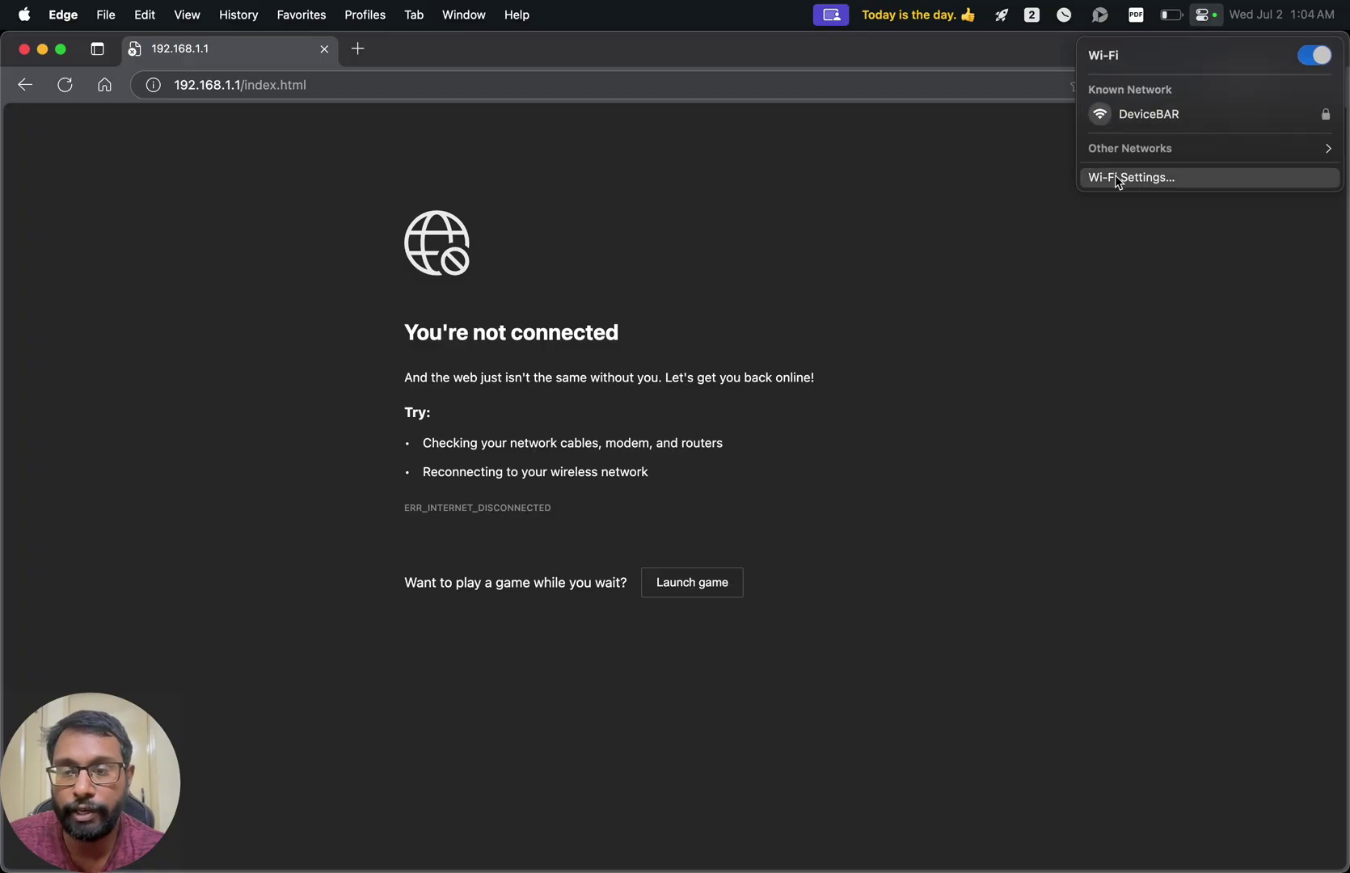
left_click(1172, 148)
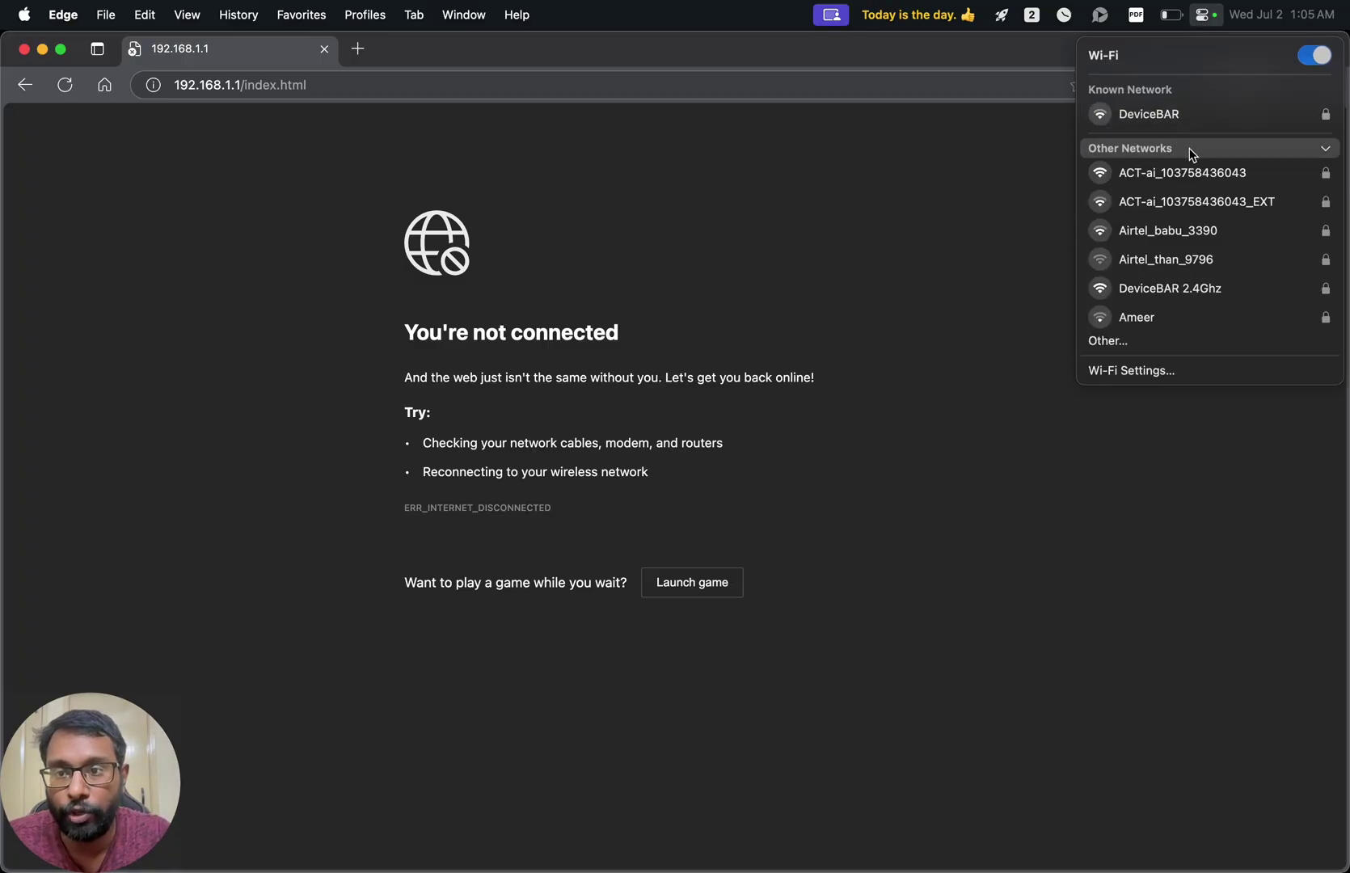
left_click(1186, 288)
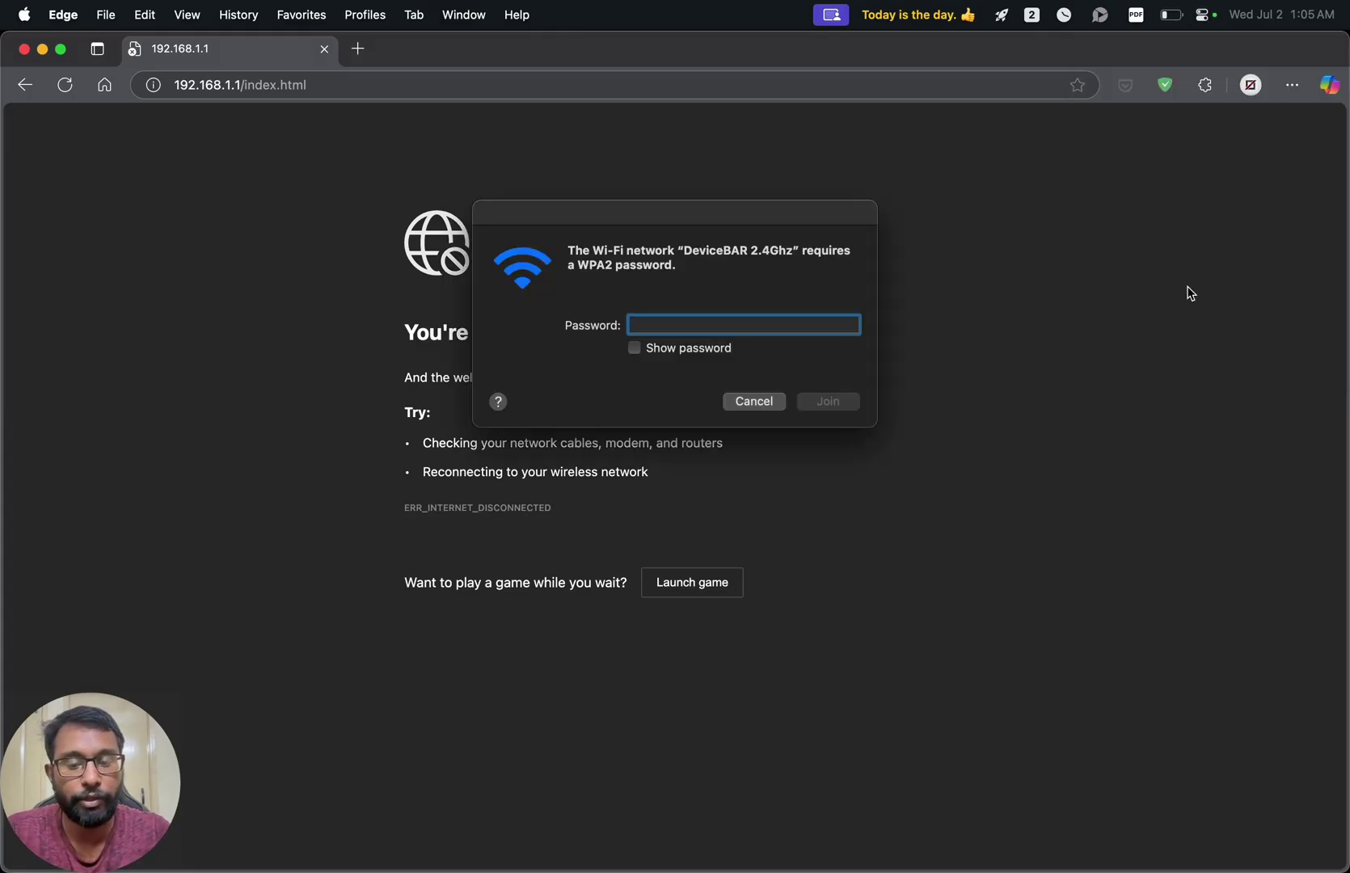
type("abc")
left_click(1205, 15)
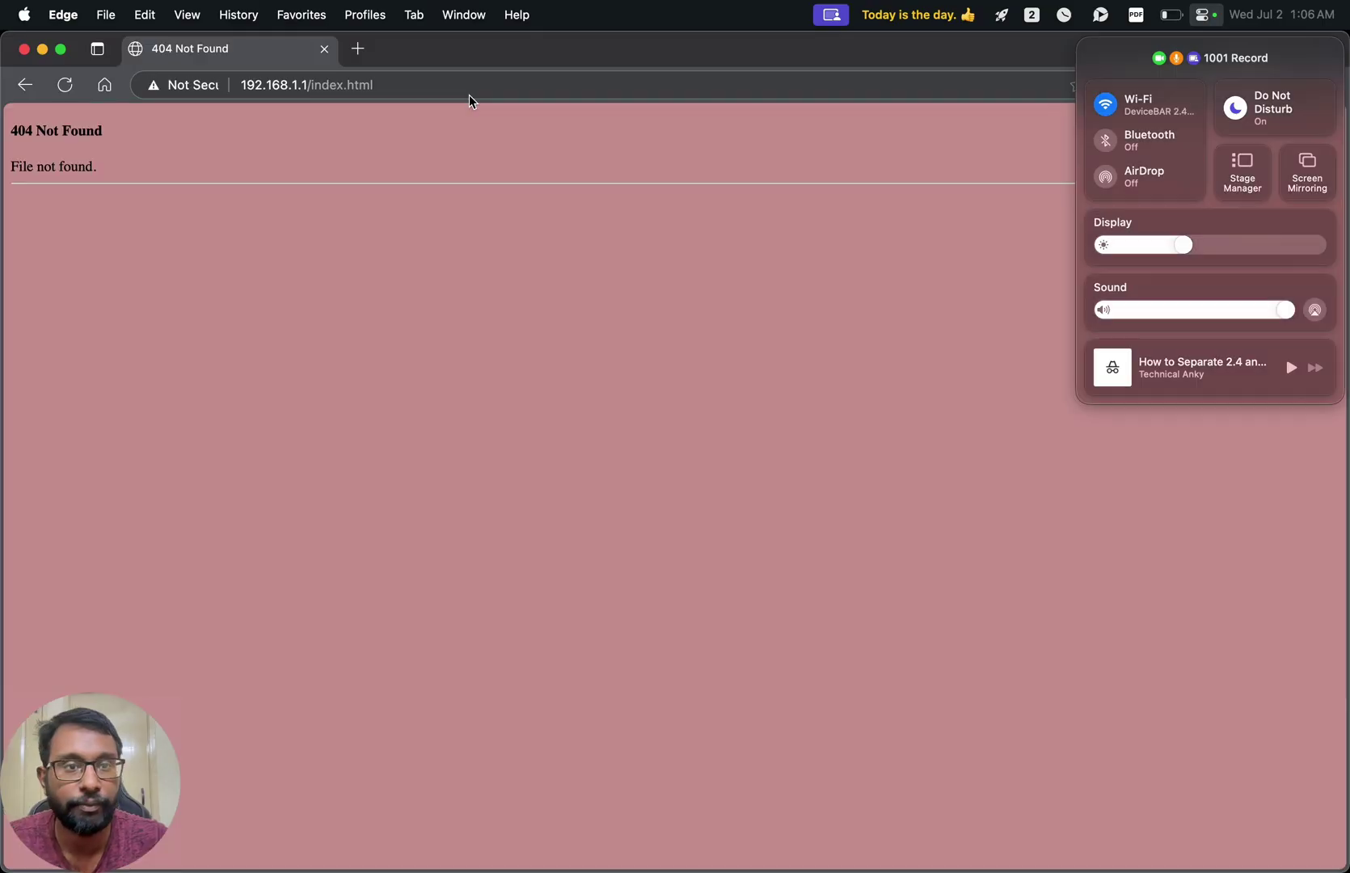
Step: Reload the router page at 192.168.1.1
left_click(469, 84)
type("192.168.1.1")
key("Return")
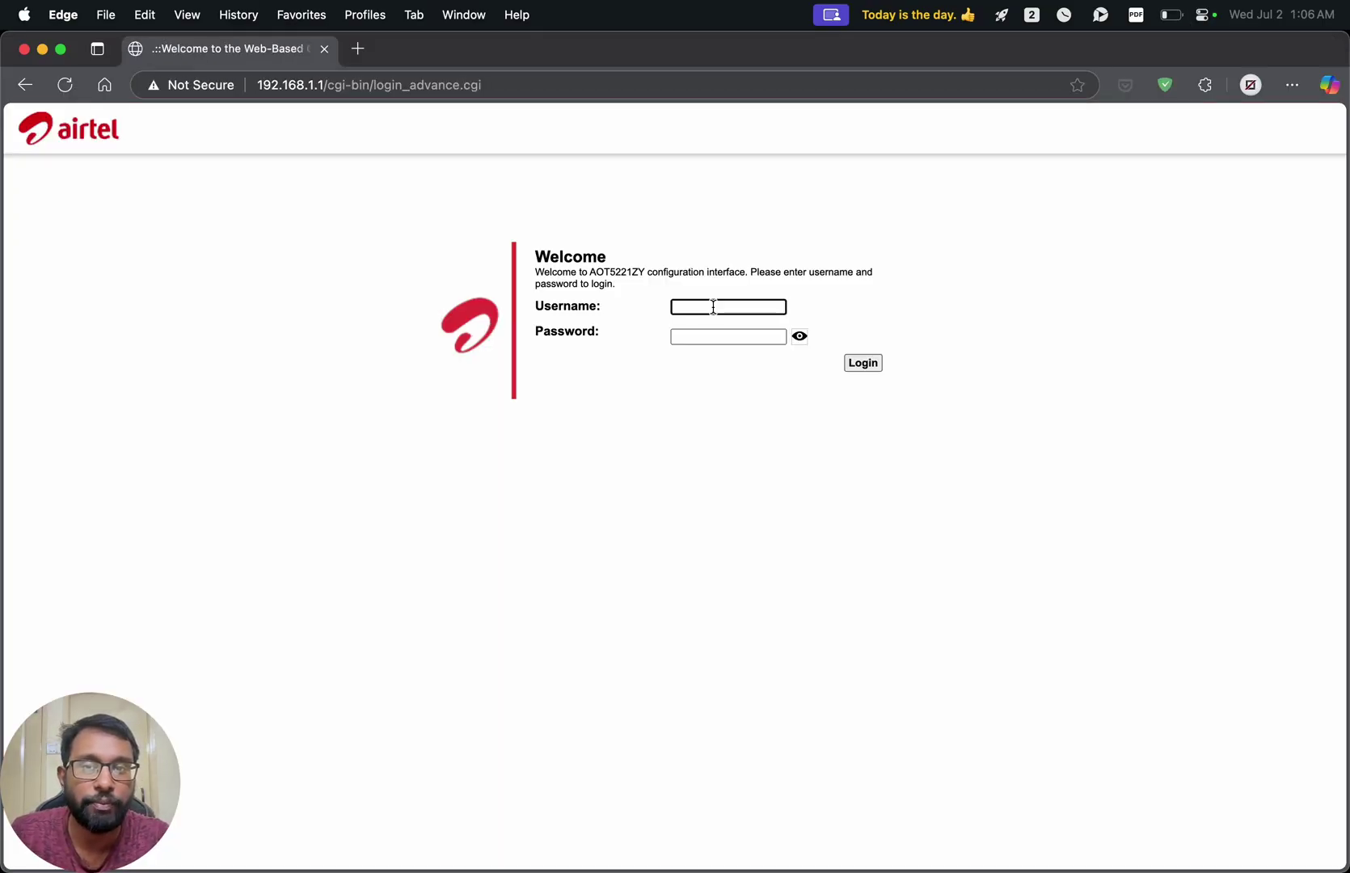
mouse_move(55, 285)
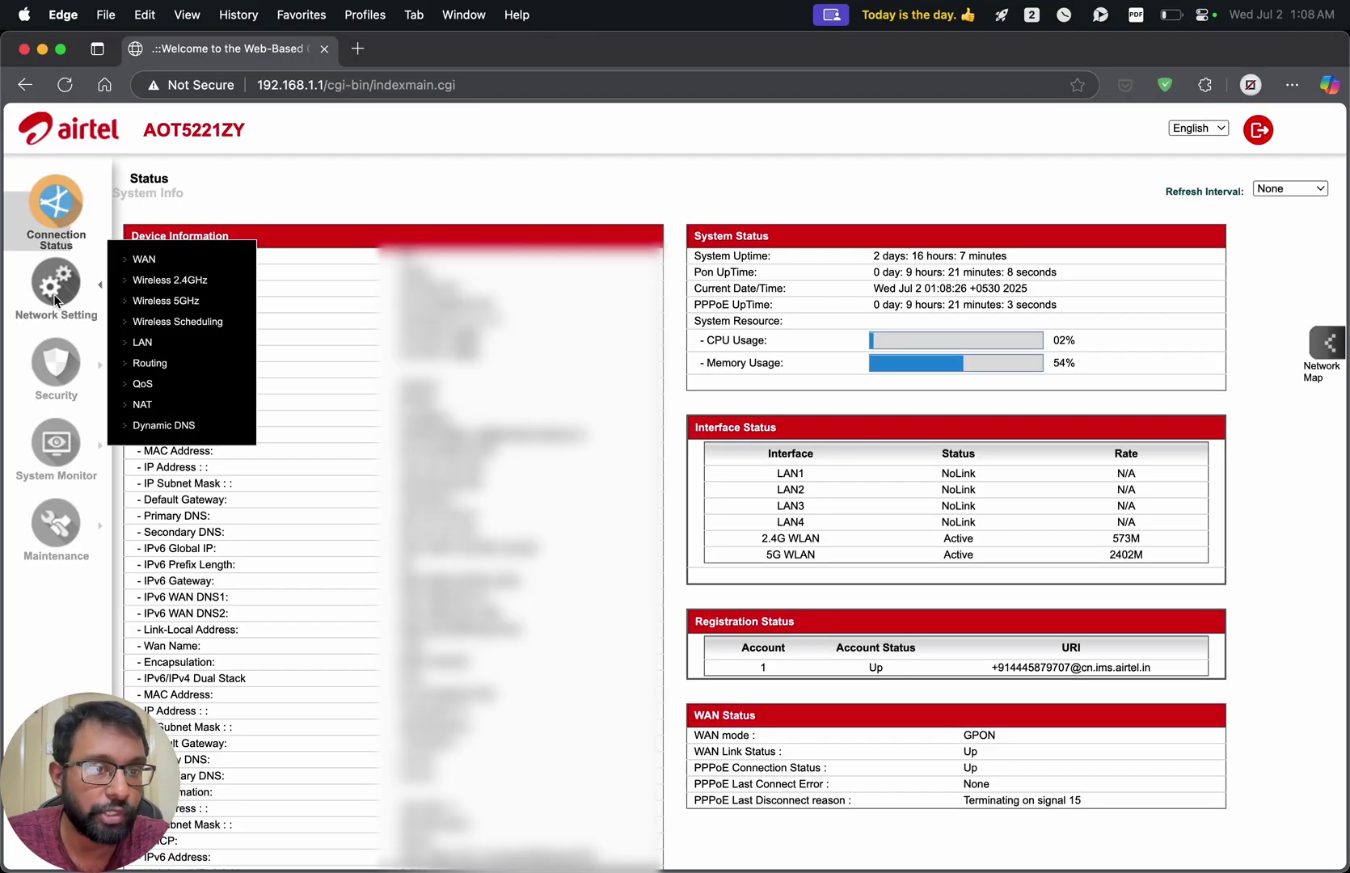
Step: Change the Wireless 5GHz SSID from 'DeviceBAR' to 'DeviceBAR 5Ghz'
left_click(222, 303)
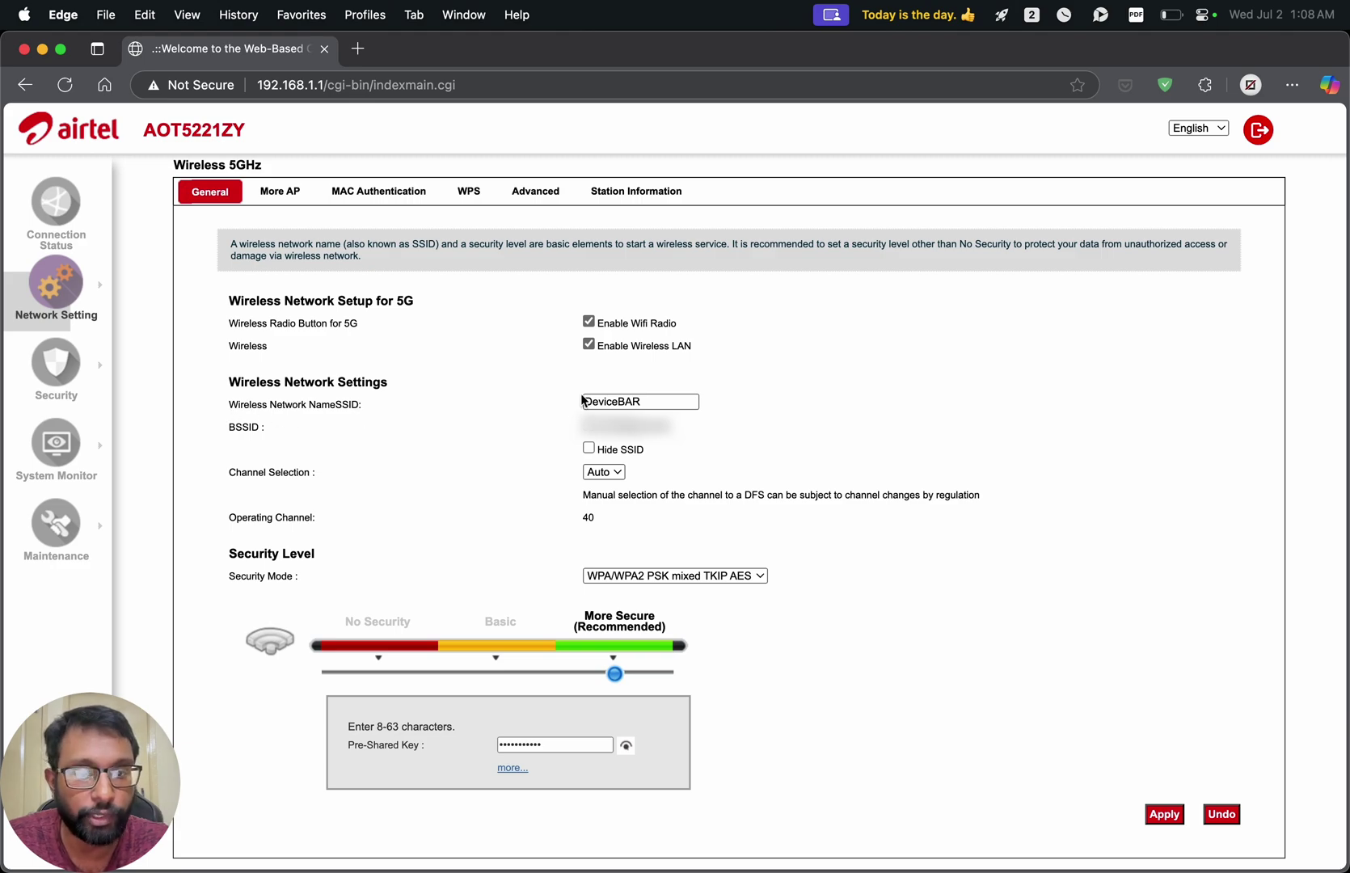
left_click(659, 401)
left_click(659, 401)
type("5Gh")
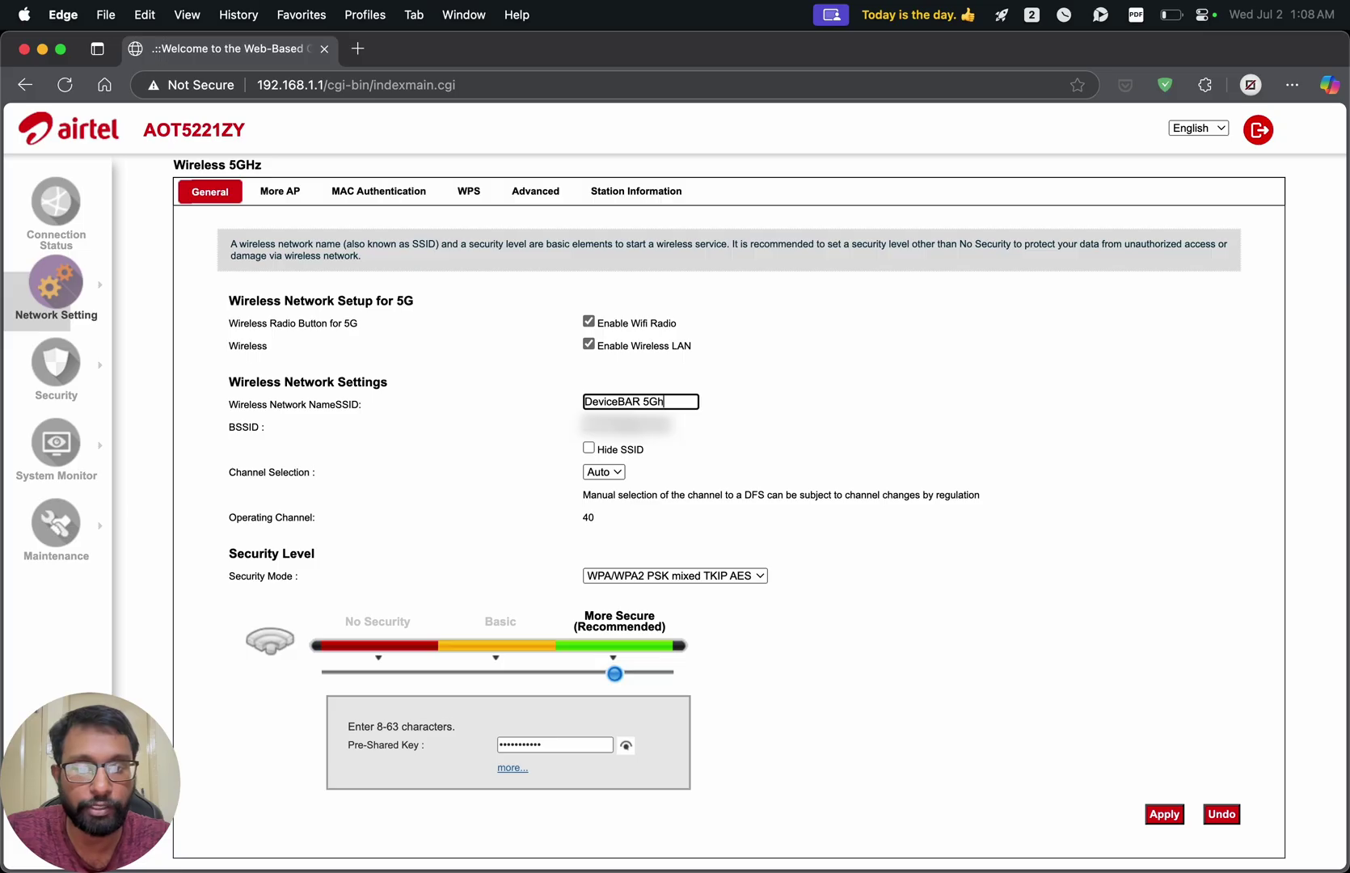
type("z")
left_click(803, 359)
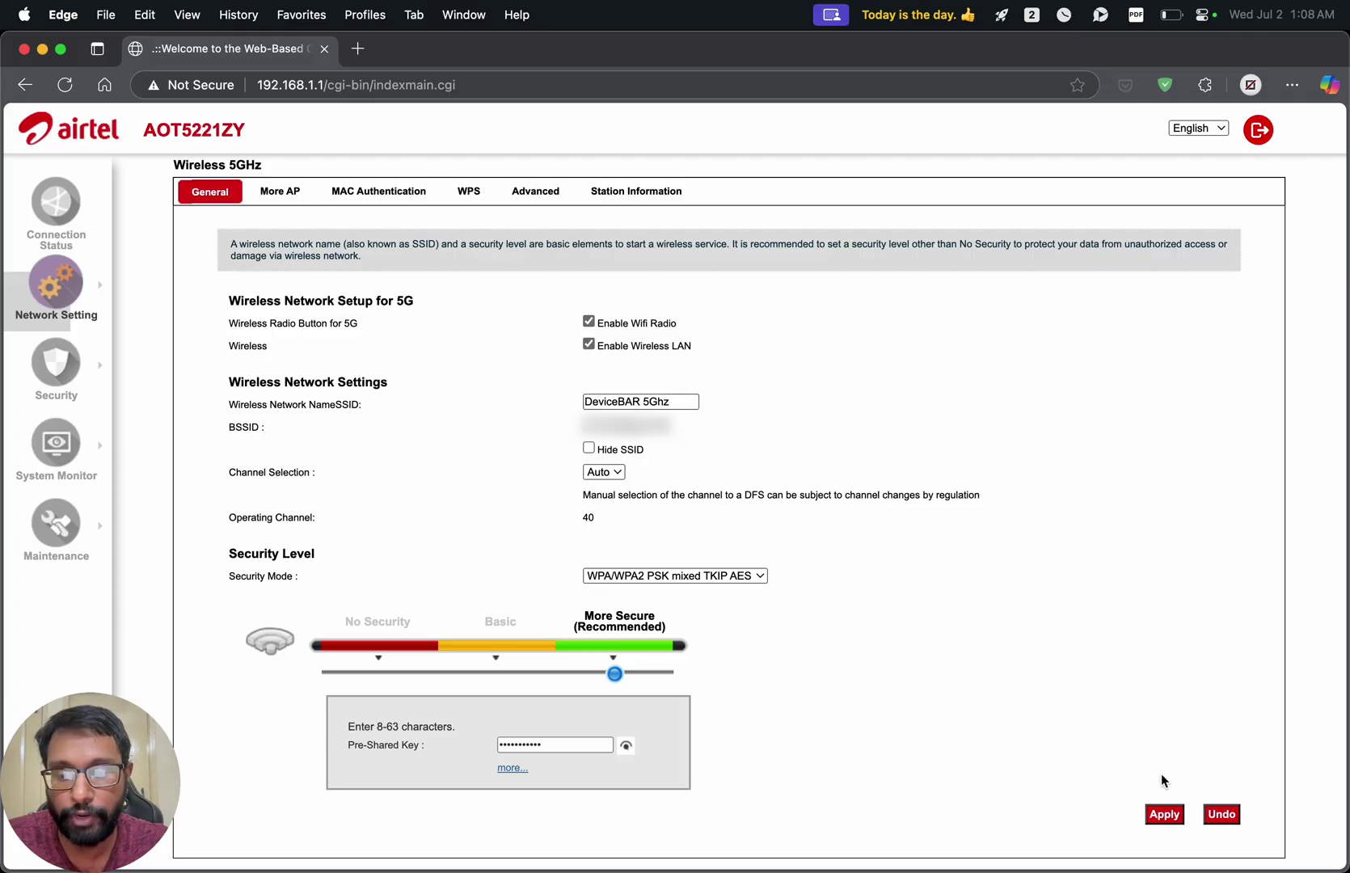
Step: Apply the 5GHz name change, accepting the password-length and auto-channel alerts
left_click(1165, 815)
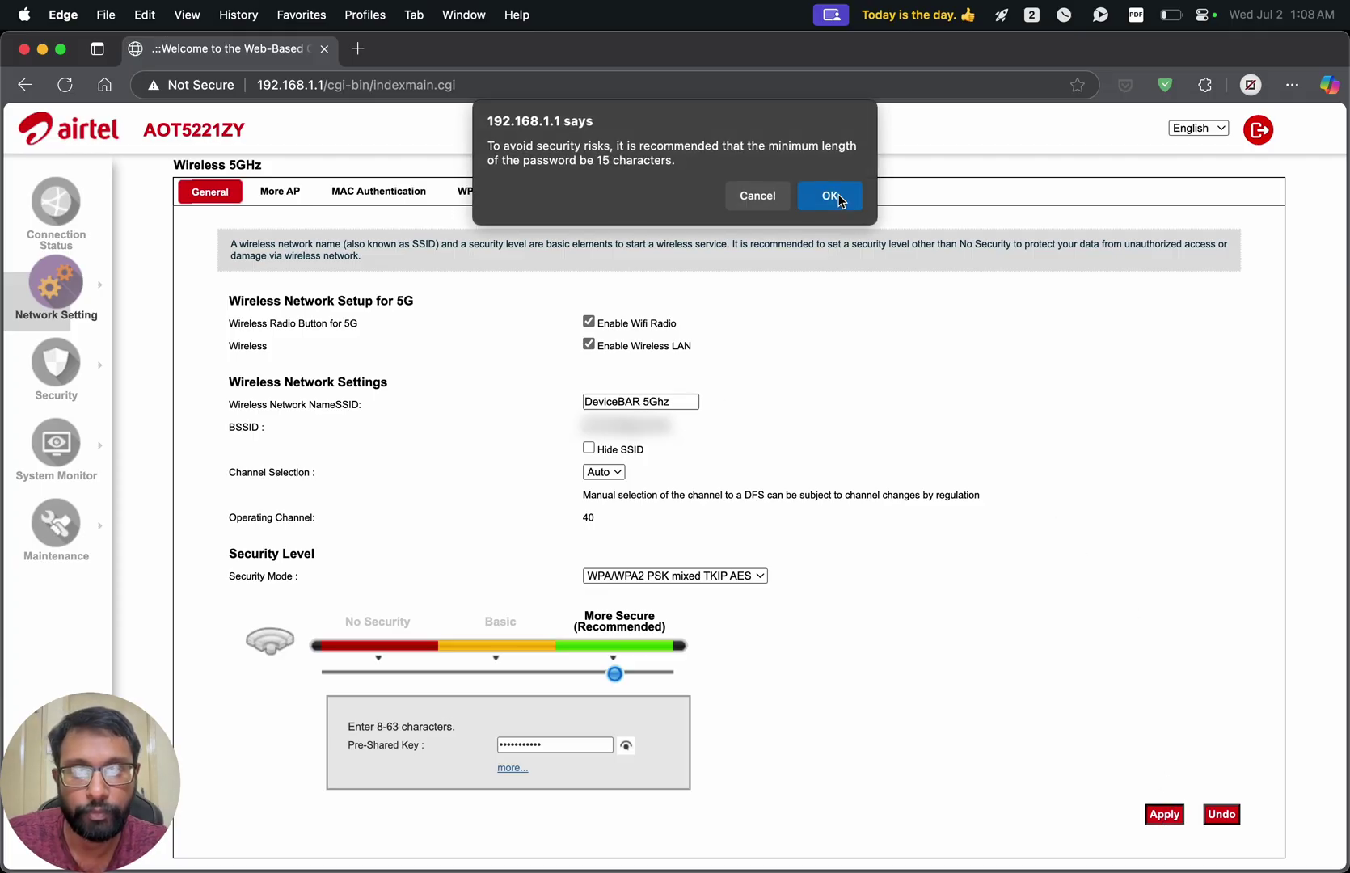
left_click(839, 199)
left_click(834, 196)
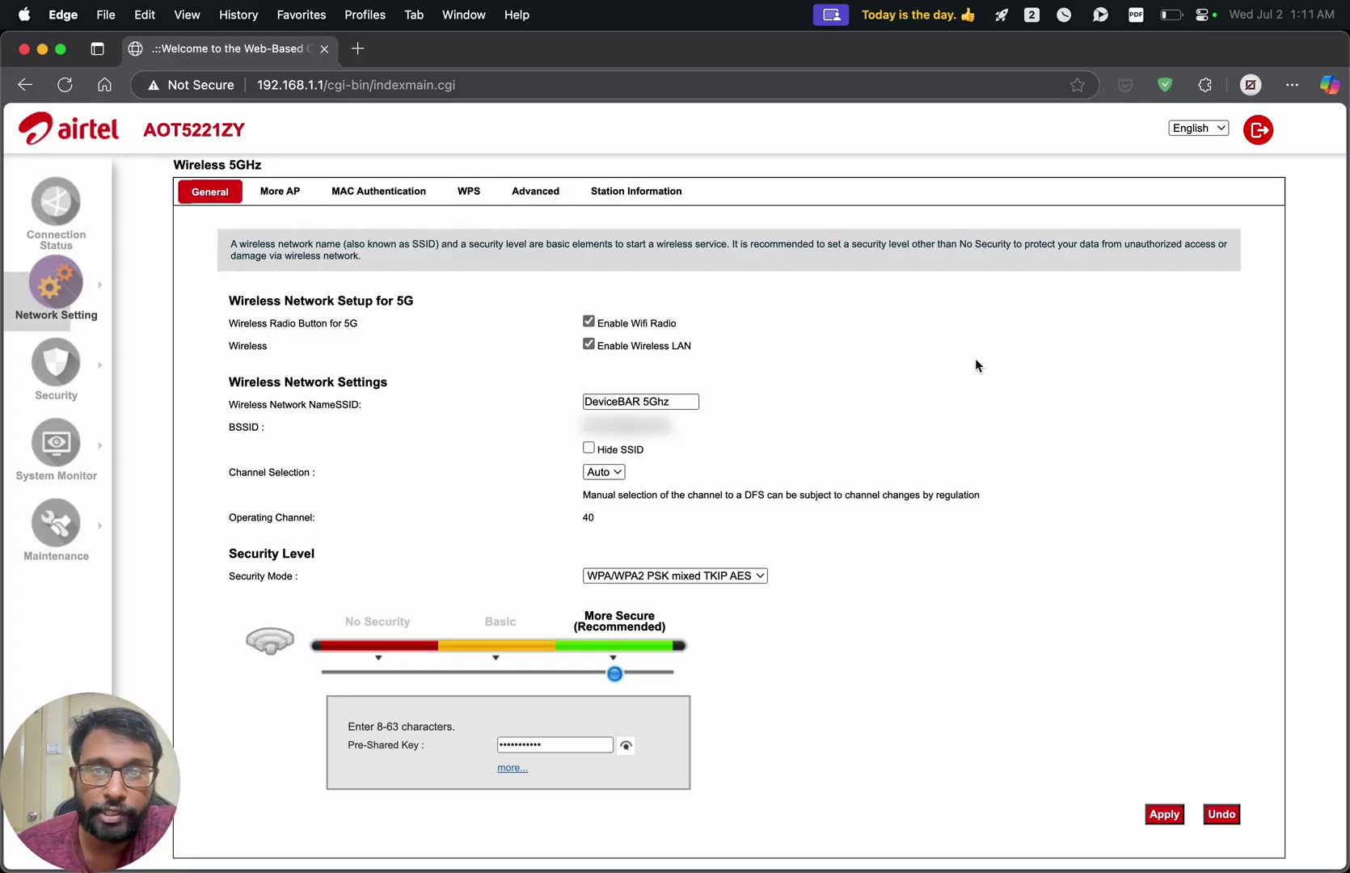
Step: Expand Control Center's Wi-Fi Other Networks list to find 'DeviceBAR 5Ghz' beside 'DeviceBAR 2.4Ghz'
left_click(1205, 14)
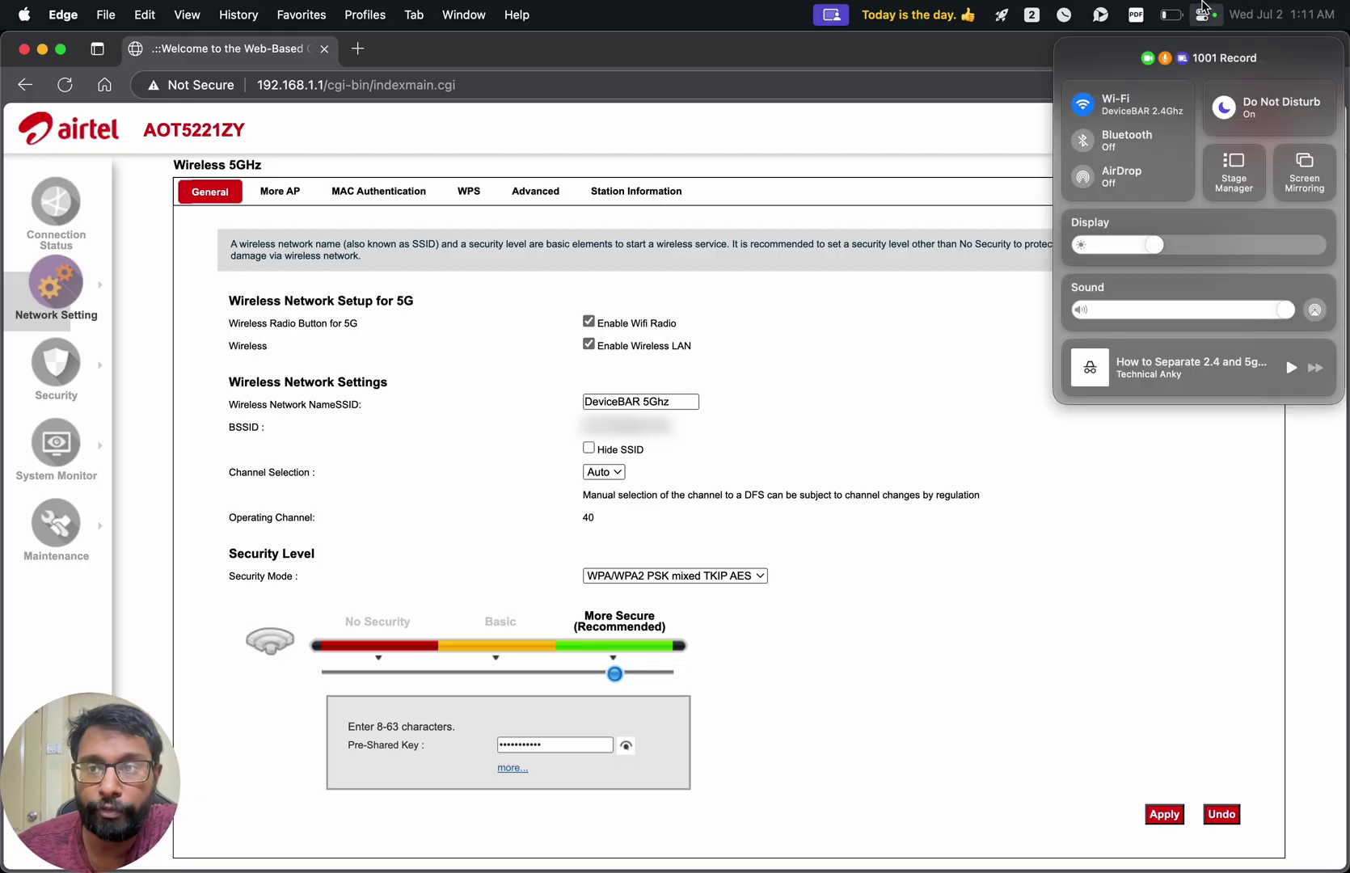
left_click(1179, 111)
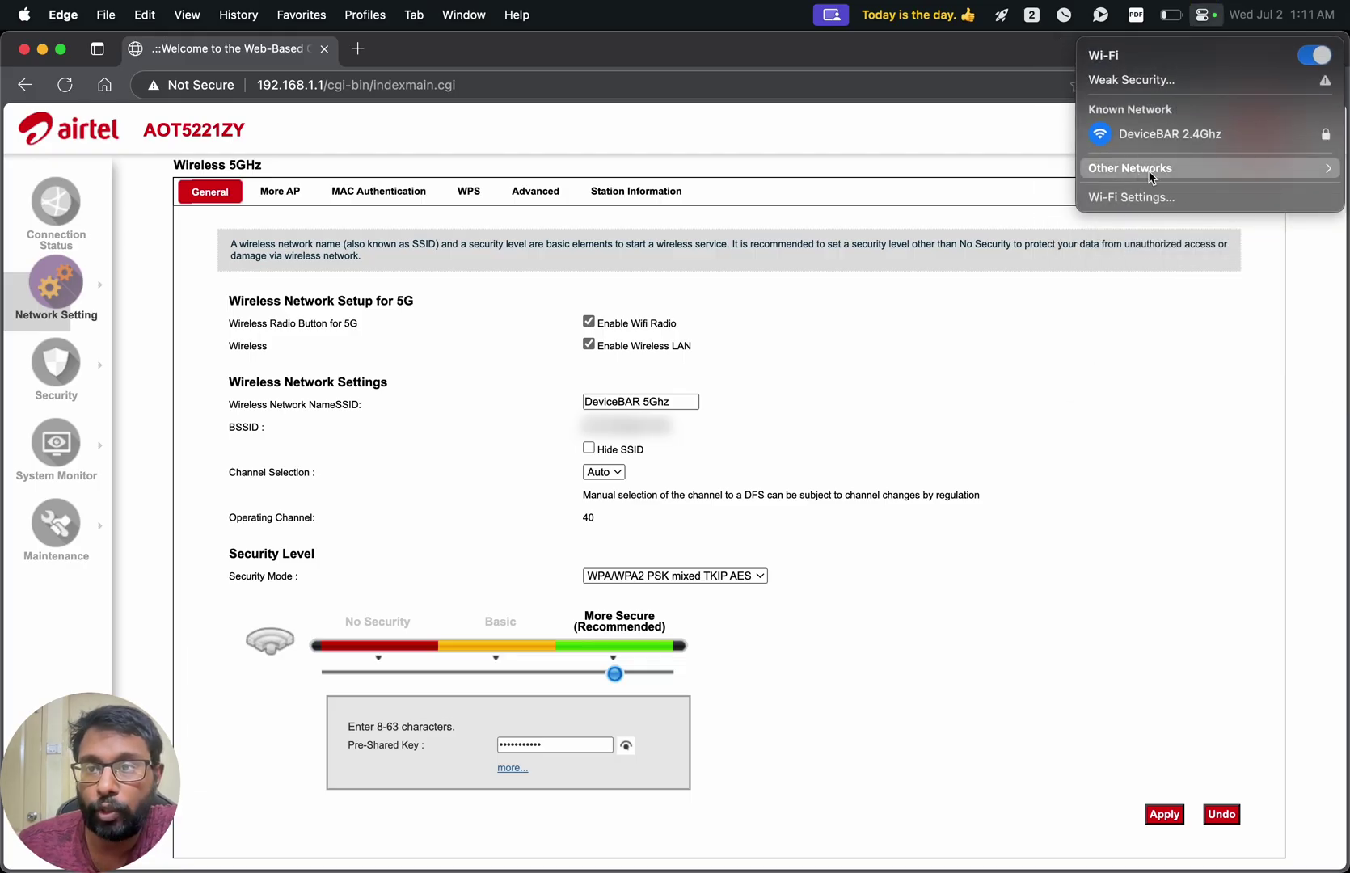
left_click(1151, 171)
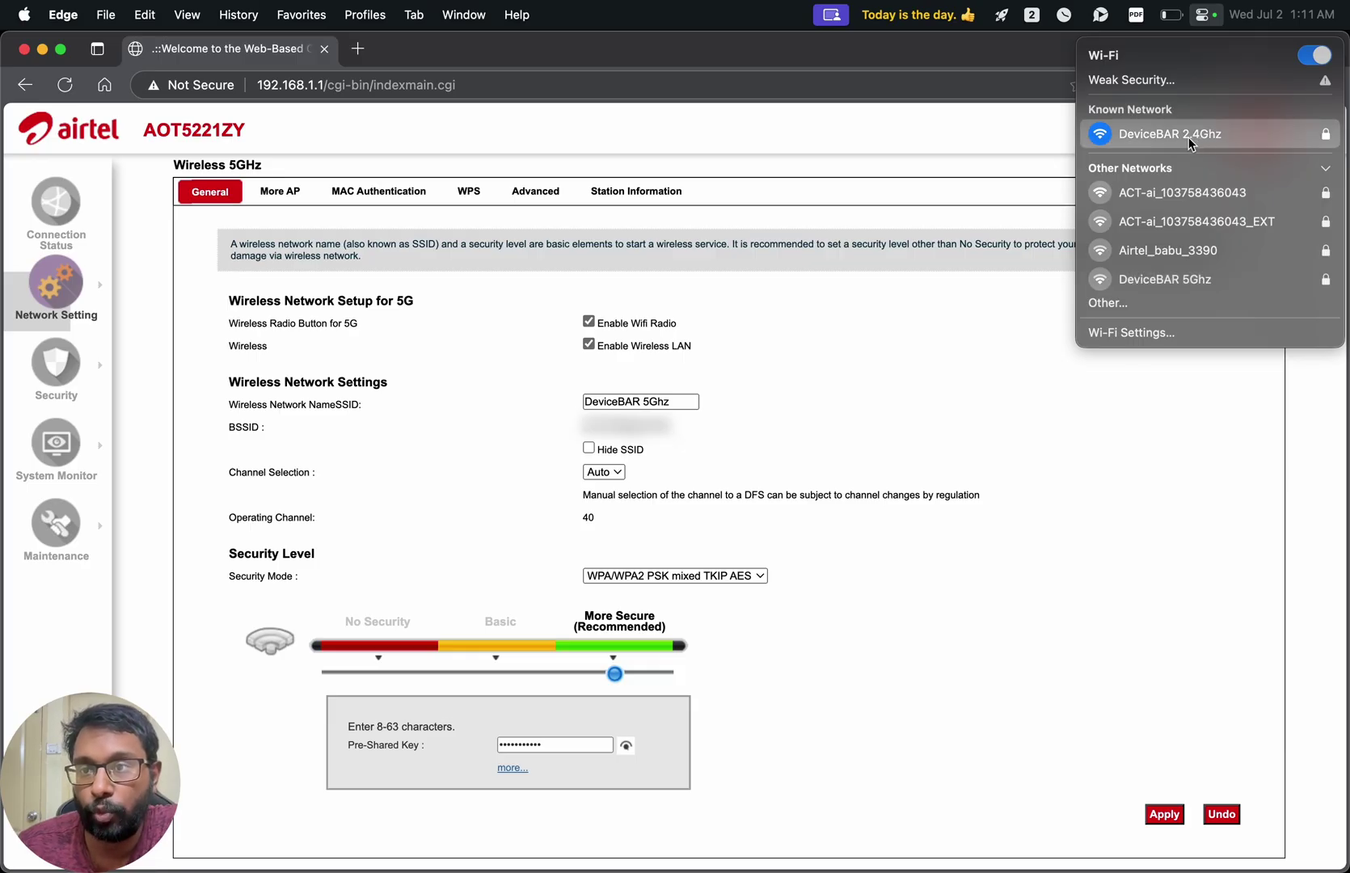
left_click(1173, 281)
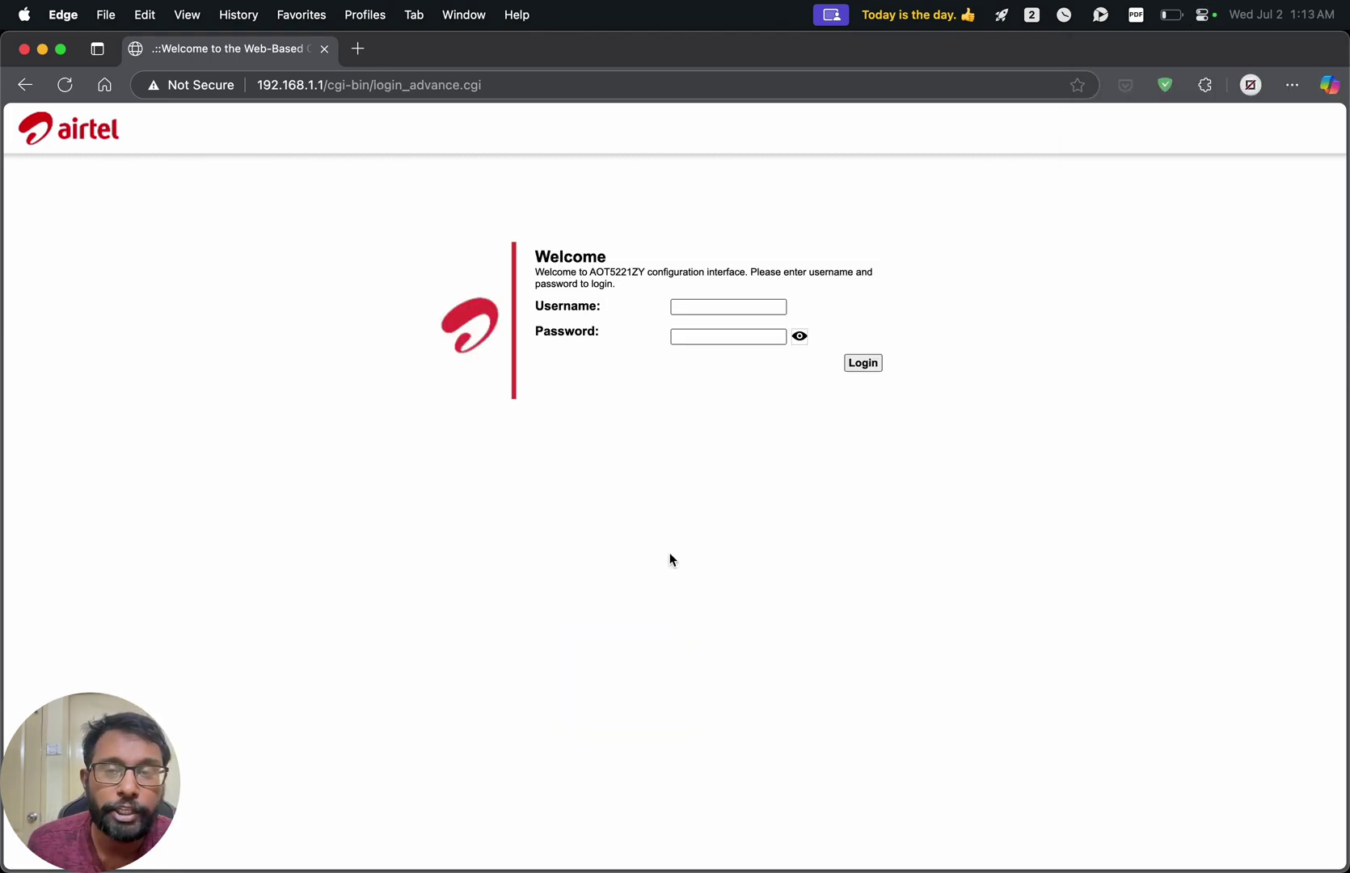